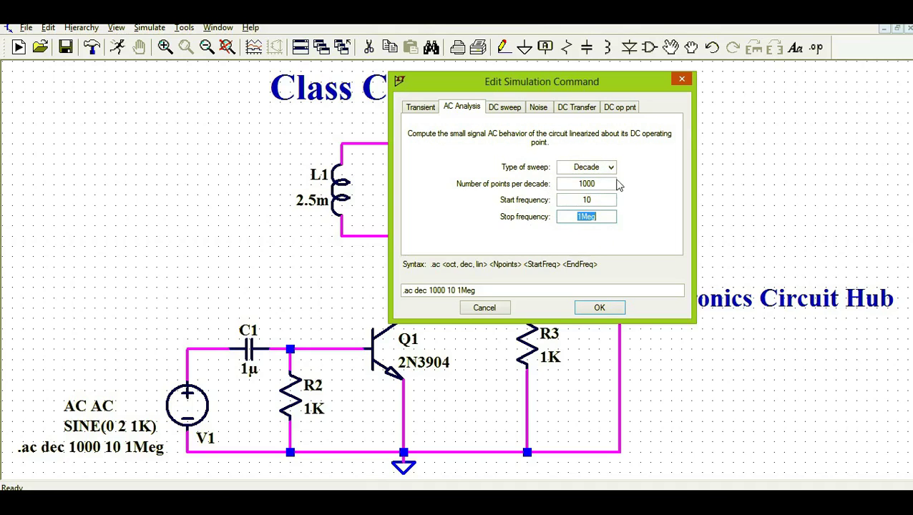
Step: Run the .ac dec 1000 10 1Meg sweep, tile windows vertically, and plot V(n003)
{"action": "left_click", "coordinate": [601, 309]}
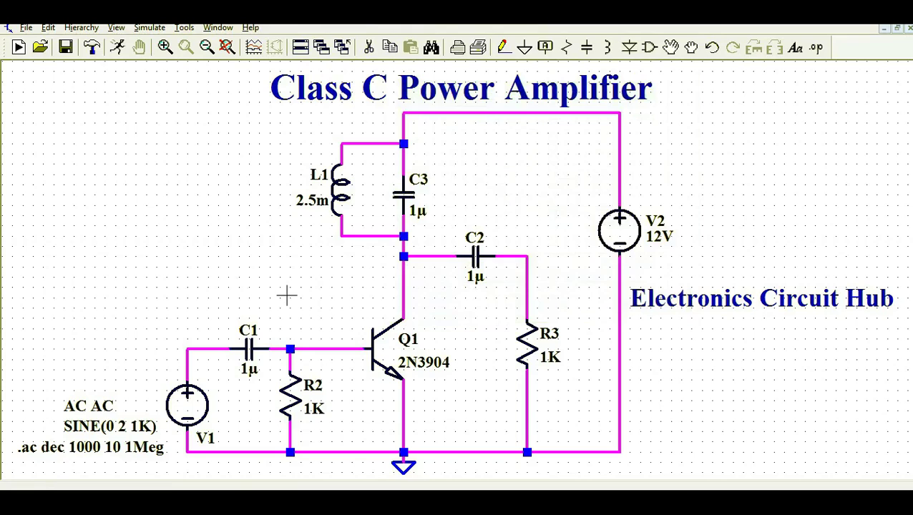
{"action": "left_click", "coordinate": [118, 48]}
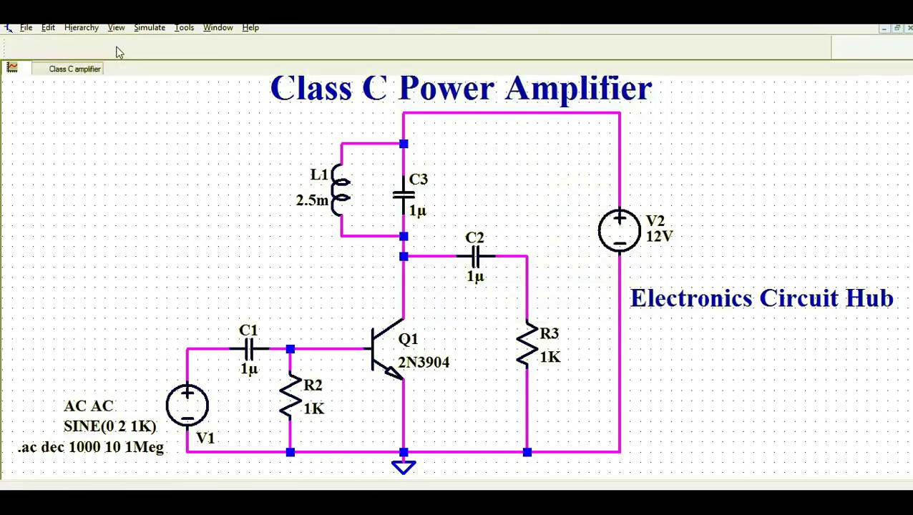
{"action": "left_click", "coordinate": [201, 28]}
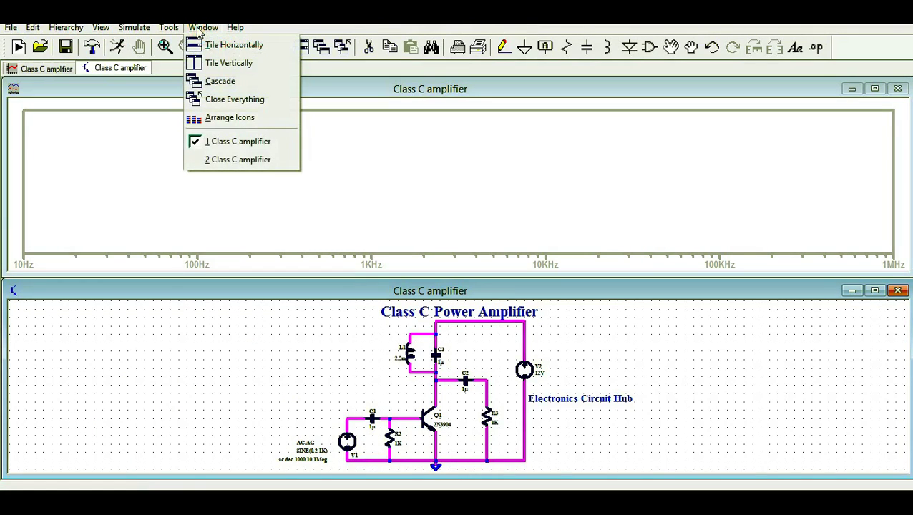
{"action": "left_click", "coordinate": [209, 63]}
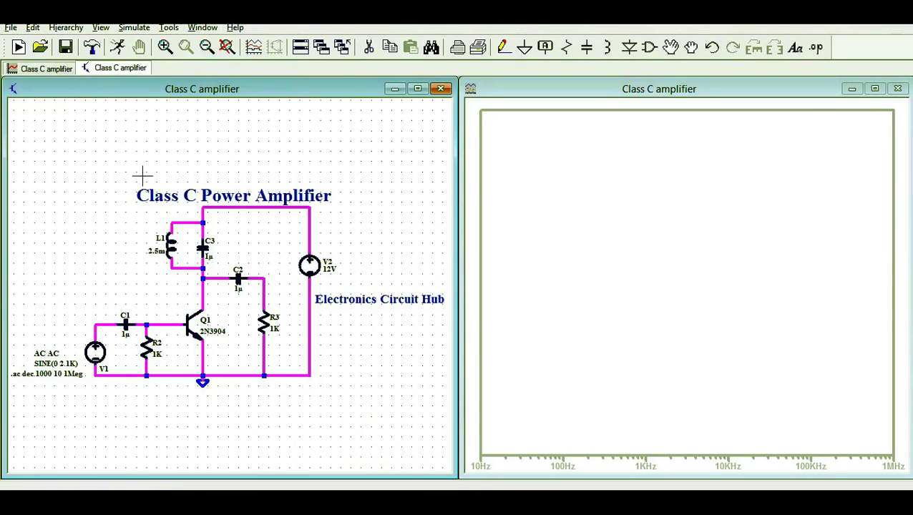
{"action": "left_click", "coordinate": [516, 239]}
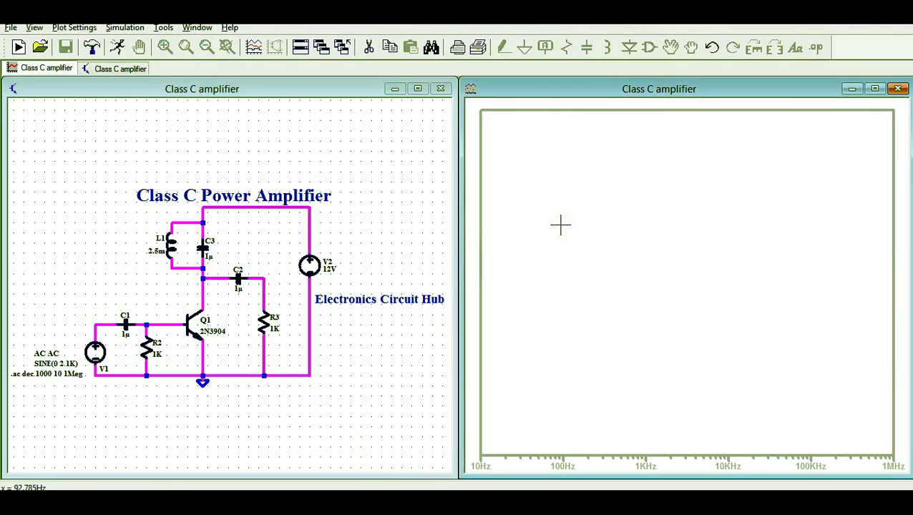
{"action": "left_click", "coordinate": [263, 276]}
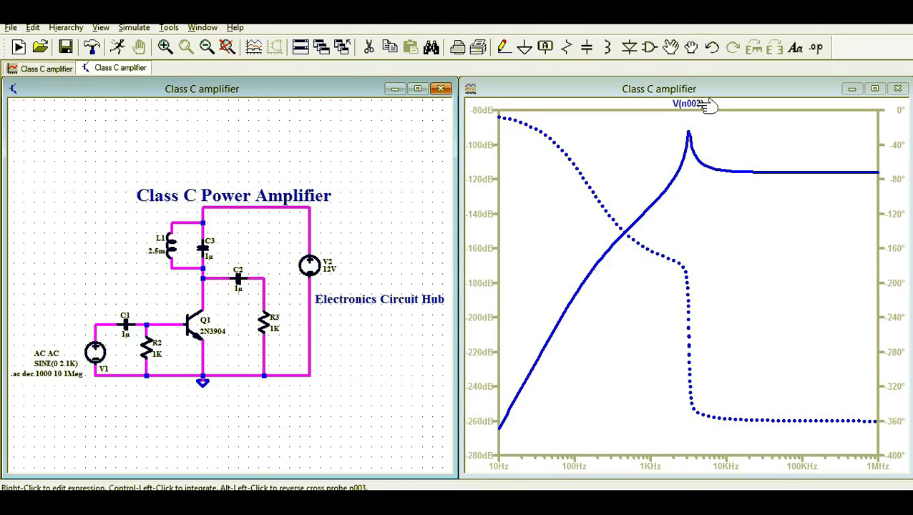
{"action": "right_click", "coordinate": [704, 104]}
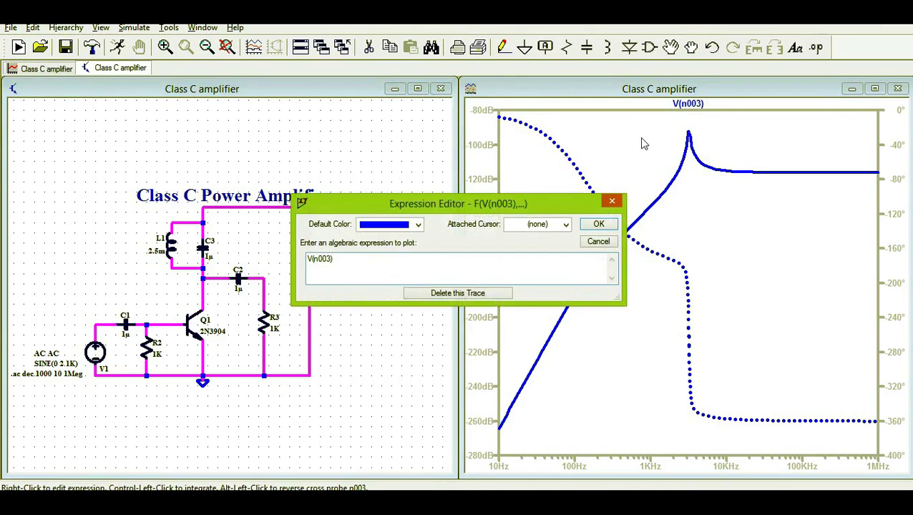
{"action": "left_click", "coordinate": [545, 225]}
{"action": "left_click", "coordinate": [536, 251]}
{"action": "left_click", "coordinate": [591, 226]}
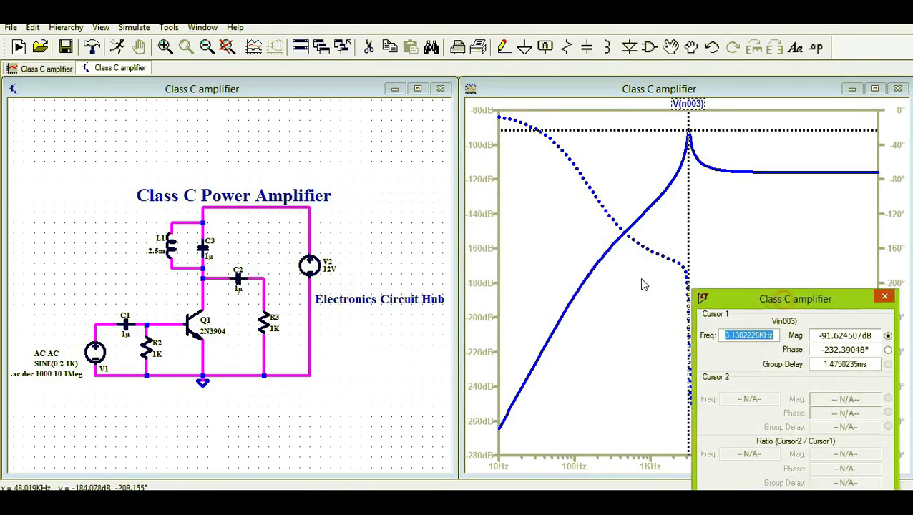
{"action": "left_click_drag", "start_coordinate": [764, 298], "coordinate": [350, 149]}
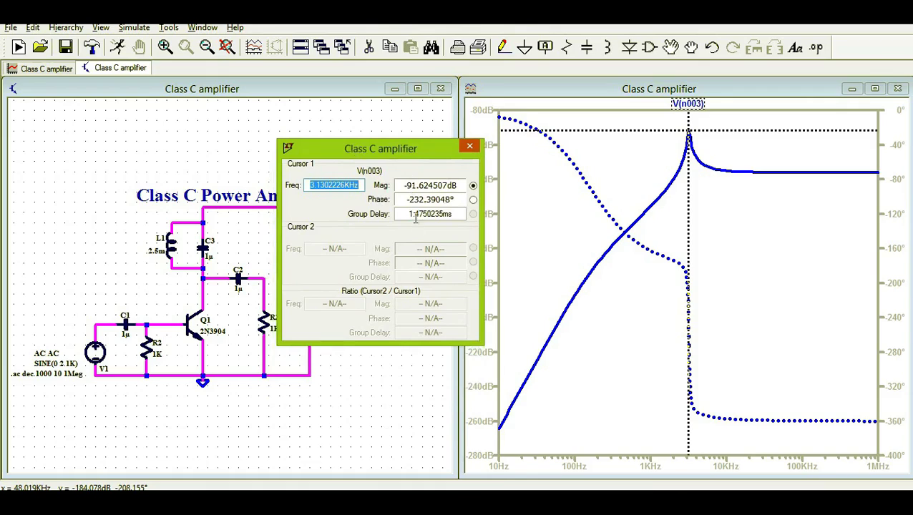
{"action": "left_click", "coordinate": [328, 185]}
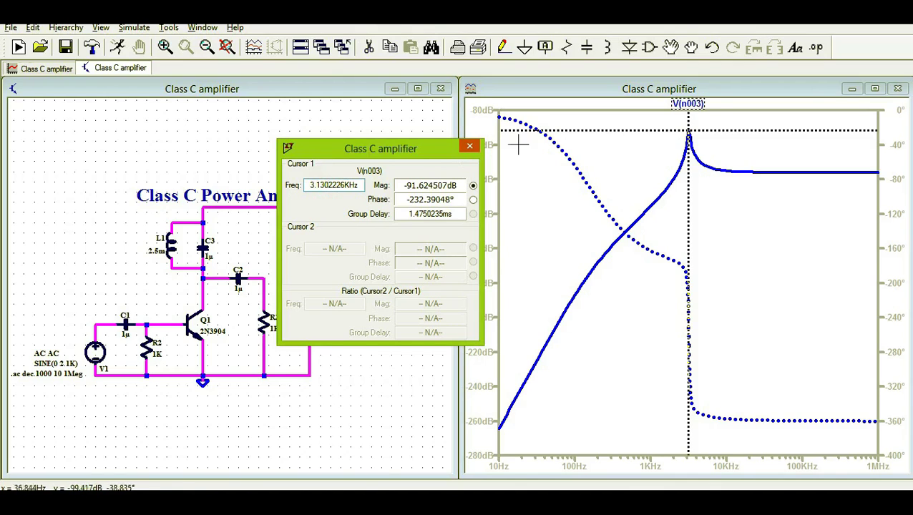
{"action": "left_click", "coordinate": [469, 148]}
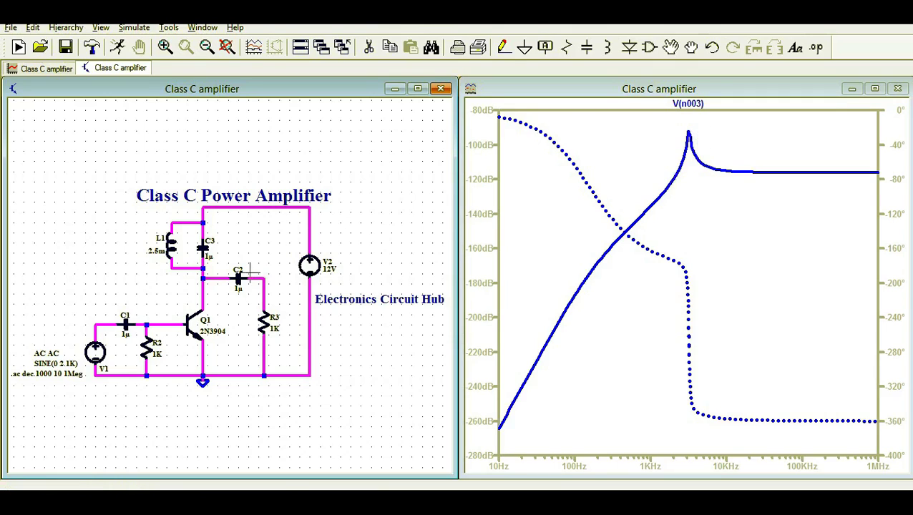
Step: Set C3's capacitance to 0.1u and re-run the simulation
{"action": "right_click", "coordinate": [209, 245]}
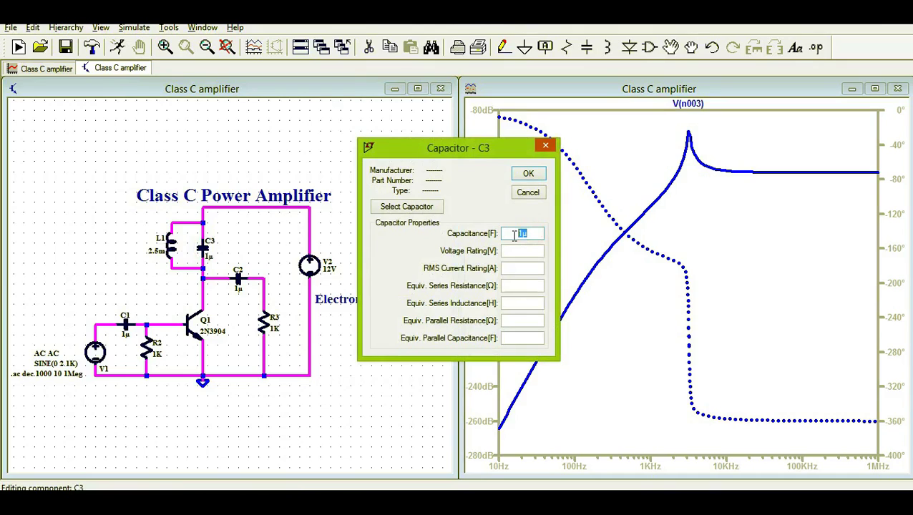
{"action": "type", "text": "0.1u"}
{"action": "key", "text": "Return"}
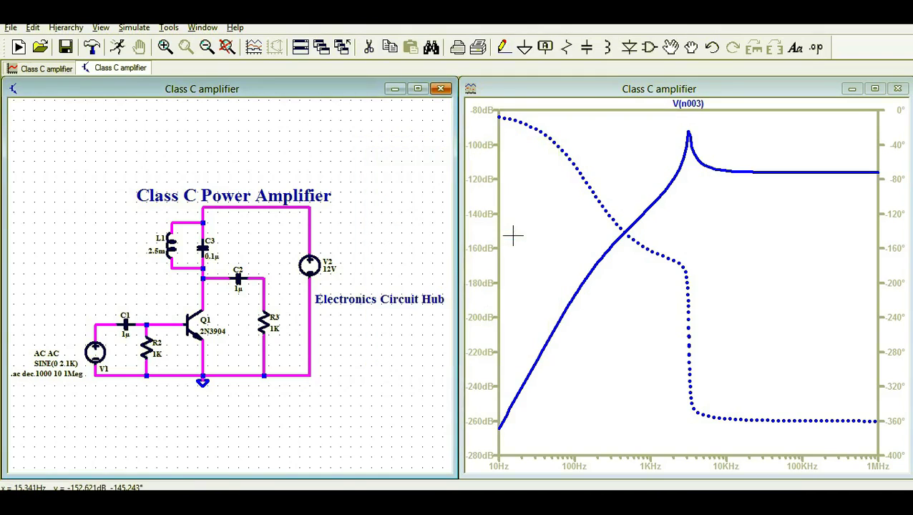
{"action": "left_click", "coordinate": [118, 47]}
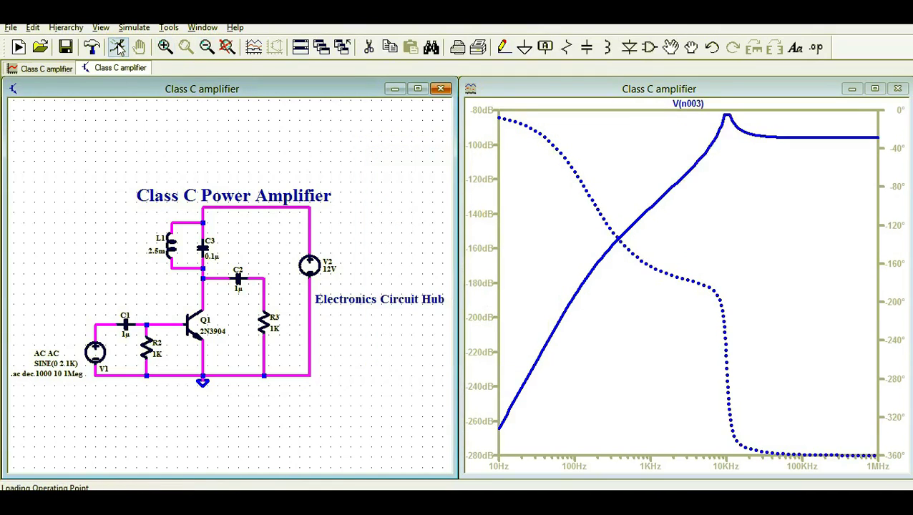
Step: Attach cursor 1 to V(n003) and read the peak near 9.80 kHz, -80.73 dB
{"action": "right_click", "coordinate": [690, 105]}
{"action": "left_click", "coordinate": [565, 223]}
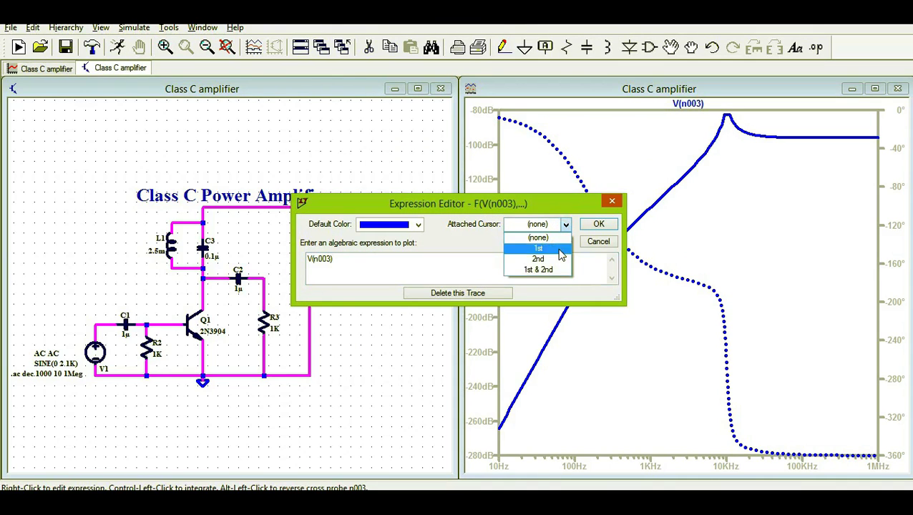
{"action": "left_click", "coordinate": [560, 249]}
{"action": "left_click", "coordinate": [597, 224]}
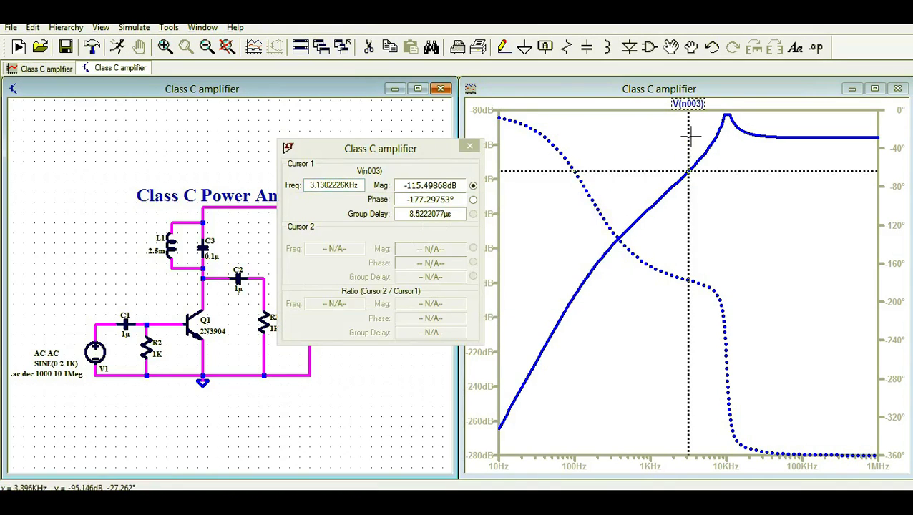
{"action": "left_click_drag", "start_coordinate": [688, 136], "coordinate": [725, 138]}
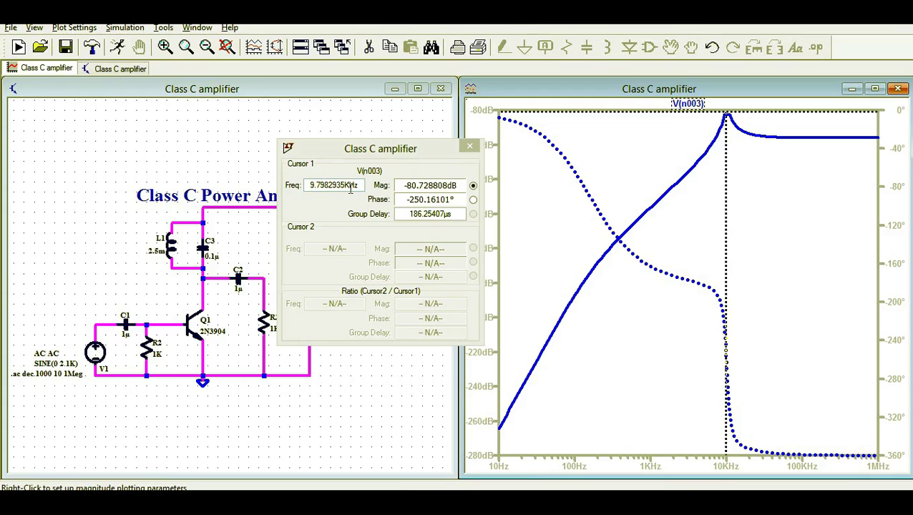
{"action": "left_click", "coordinate": [469, 146]}
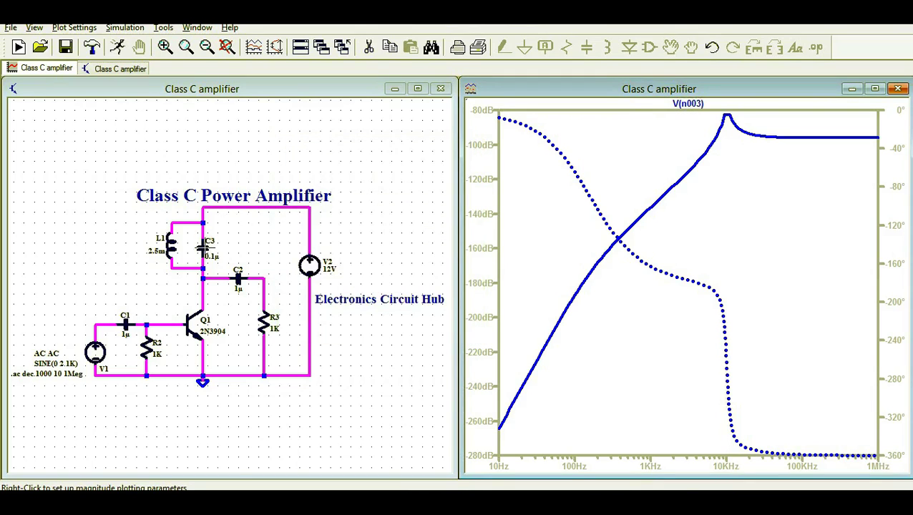
Step: Change C3's capacitance to 10µ and re-run the simulation
{"action": "right_click", "coordinate": [204, 247]}
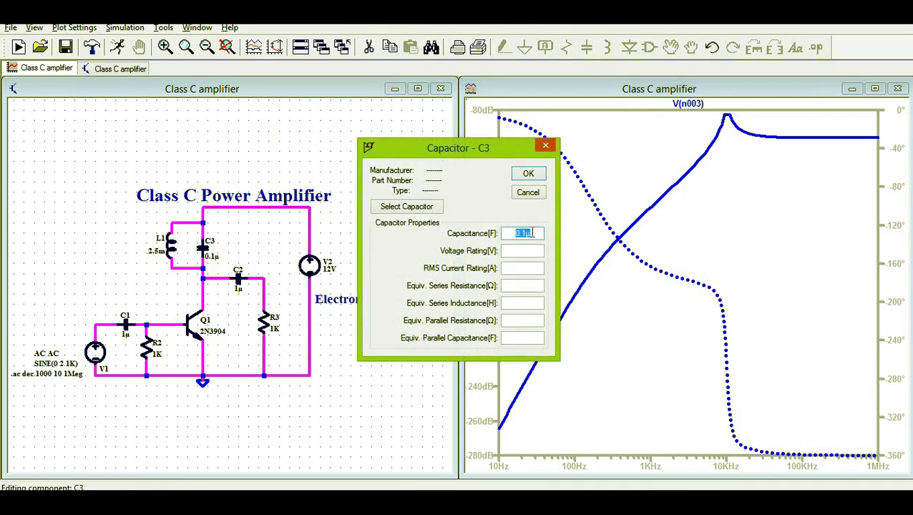
{"action": "left_click_drag", "start_coordinate": [532, 233], "coordinate": [502, 237]}
{"action": "type", "text": "10u"}
{"action": "key", "text": "Return"}
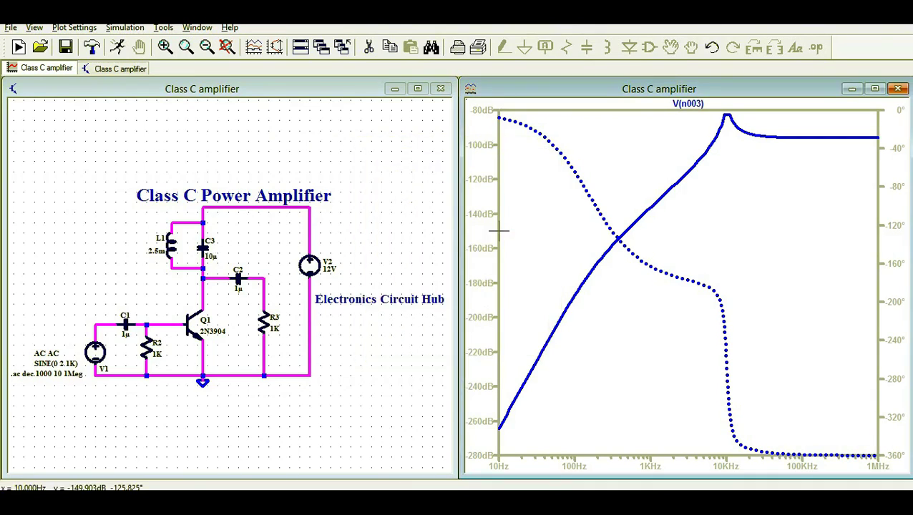
{"action": "left_click", "coordinate": [120, 47]}
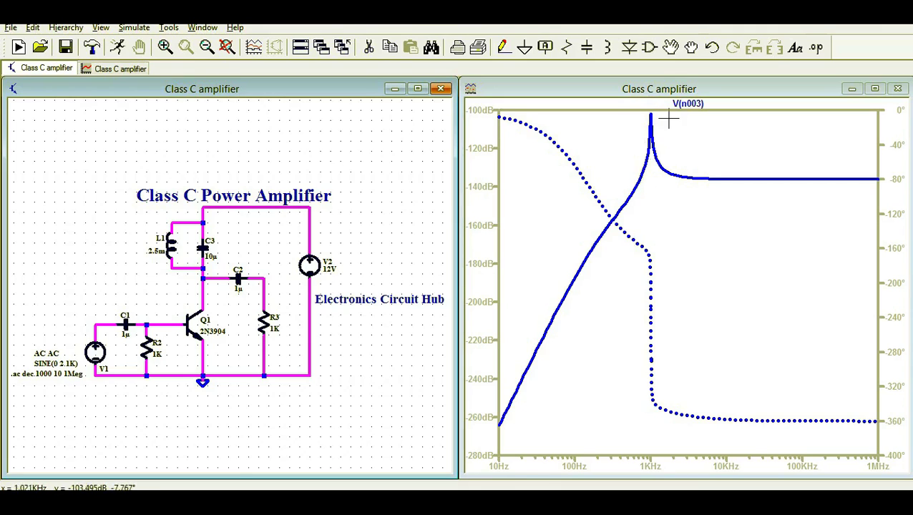
Step: Attach cursor 1 to V(n003) and read the peak at about 1.02 kHz, -106.7 dB
{"action": "right_click", "coordinate": [687, 104]}
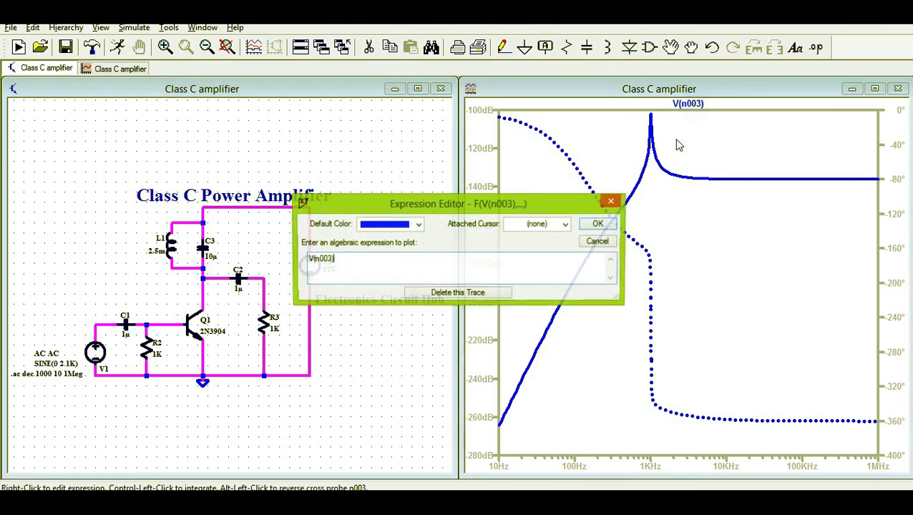
{"action": "left_click", "coordinate": [552, 225]}
{"action": "left_click", "coordinate": [538, 248]}
{"action": "left_click", "coordinate": [598, 224]}
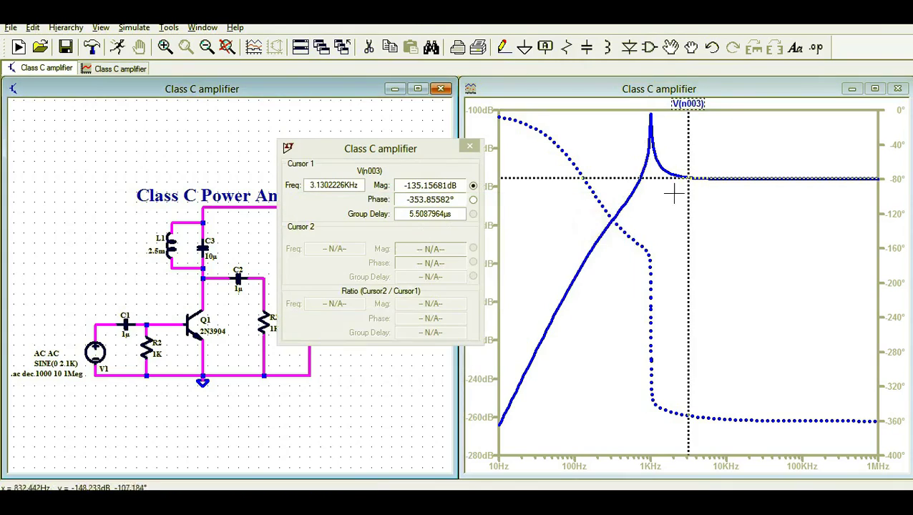
{"action": "left_click_drag", "start_coordinate": [688, 195], "coordinate": [651, 197]}
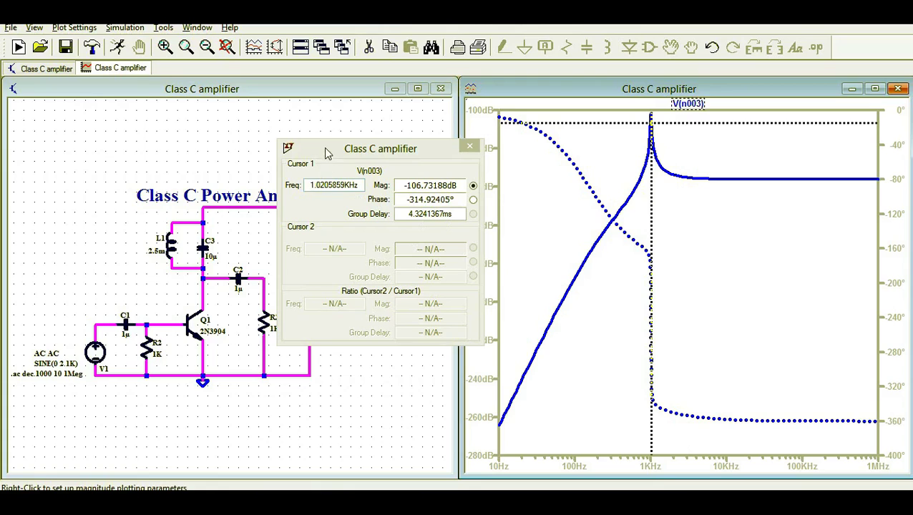
{"action": "left_click_drag", "start_coordinate": [328, 153], "coordinate": [443, 203]}
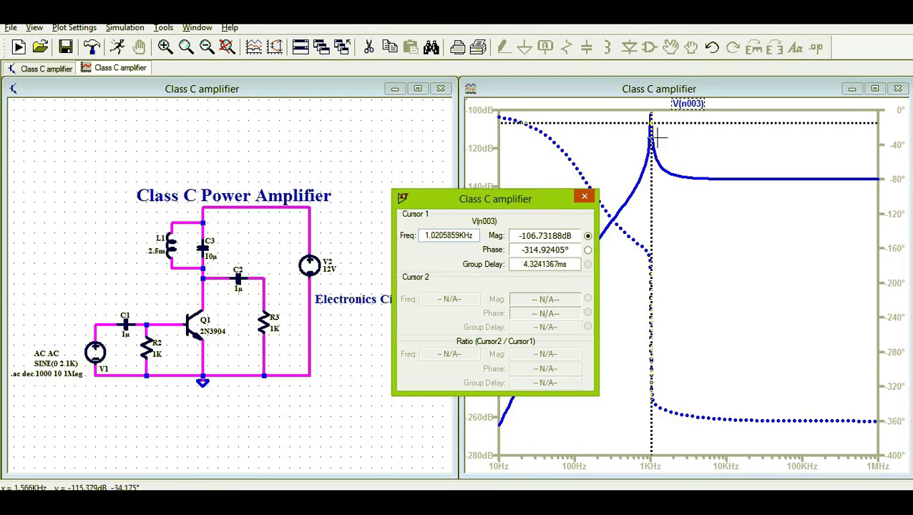
{"action": "left_click", "coordinate": [584, 196]}
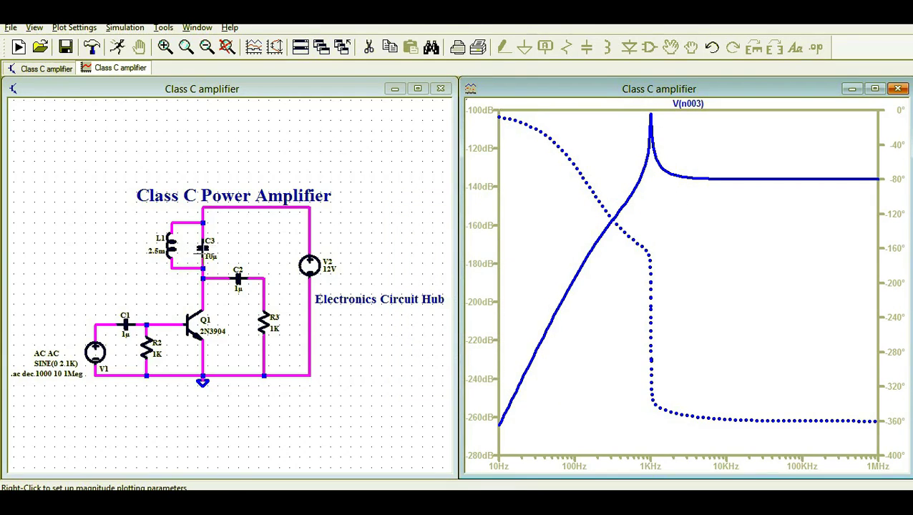
Step: Set L1's inductance to 1m and re-run the simulation
{"action": "right_click", "coordinate": [172, 245]}
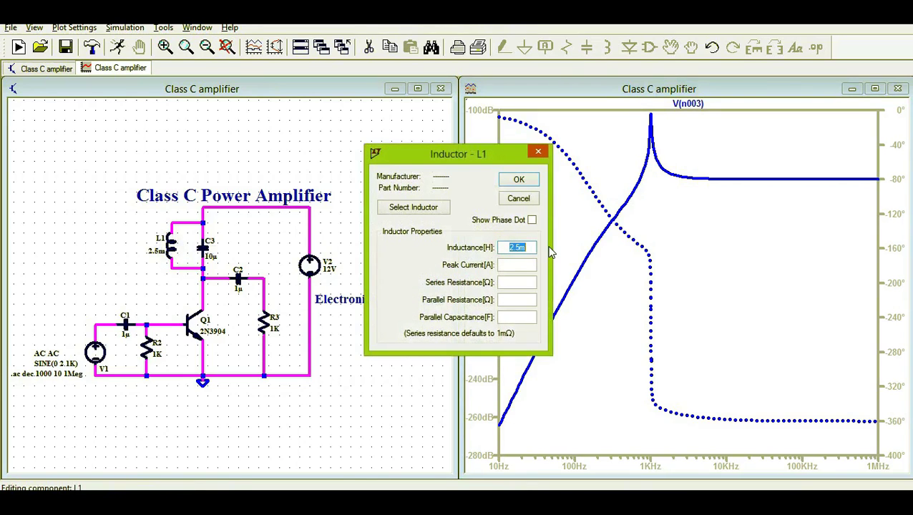
{"action": "type", "text": "1m"}
{"action": "key", "text": "Return"}
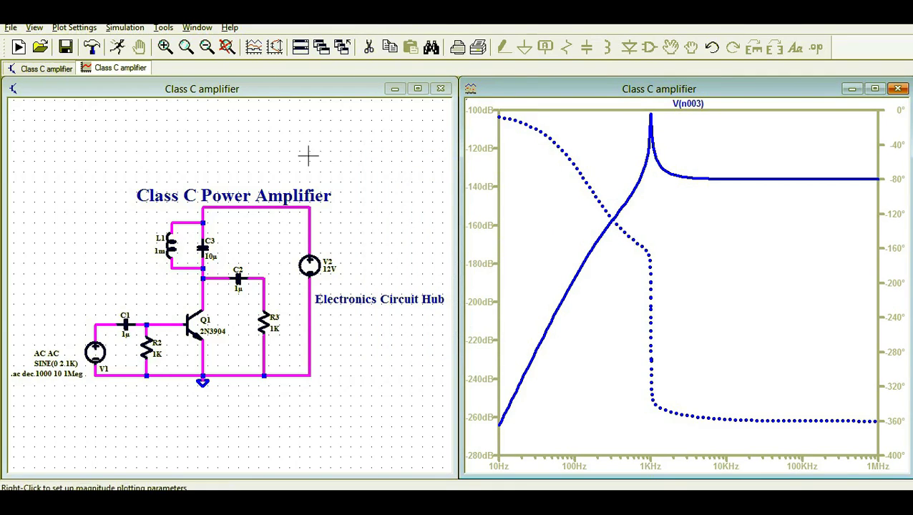
{"action": "left_click", "coordinate": [120, 48]}
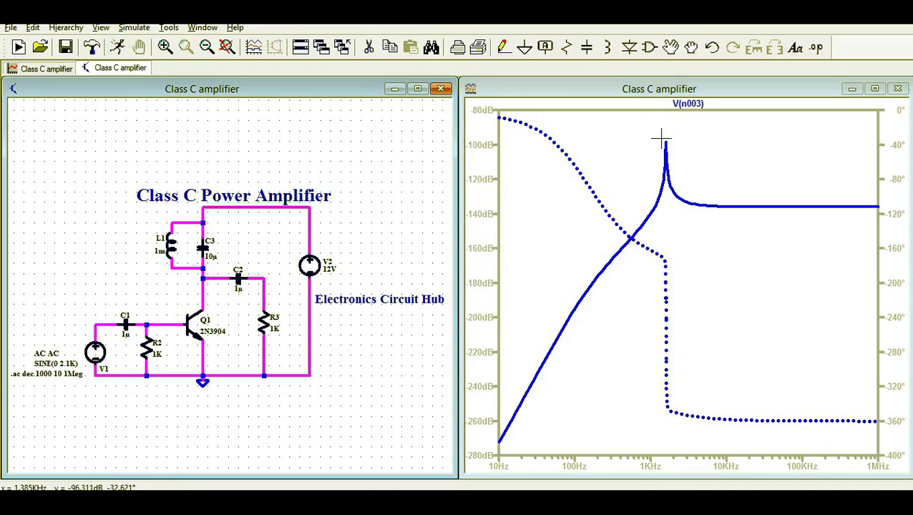
Step: Attach cursor 1 to V(n003) and read the peak at about 1.598 kHz, -98.6 dB
{"action": "right_click", "coordinate": [681, 111]}
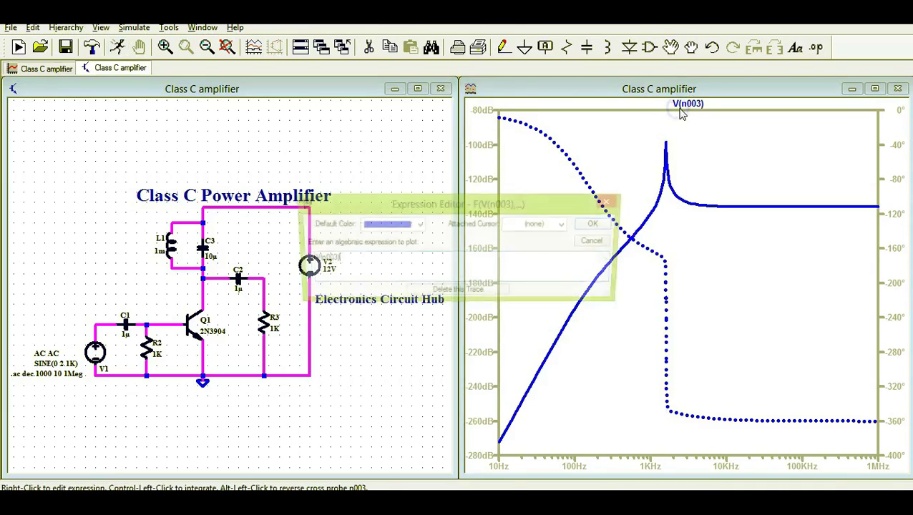
{"action": "left_click", "coordinate": [565, 224]}
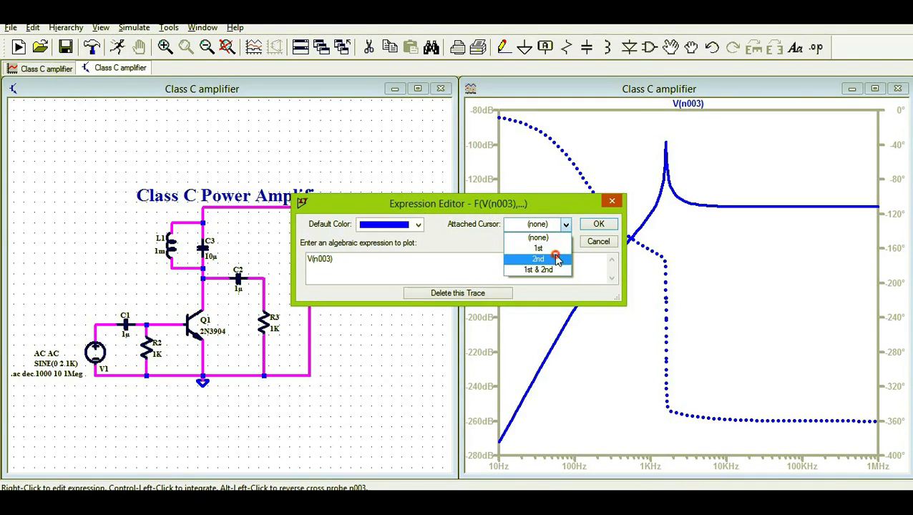
{"action": "left_click", "coordinate": [557, 259]}
{"action": "left_click", "coordinate": [565, 225]}
{"action": "left_click", "coordinate": [537, 248]}
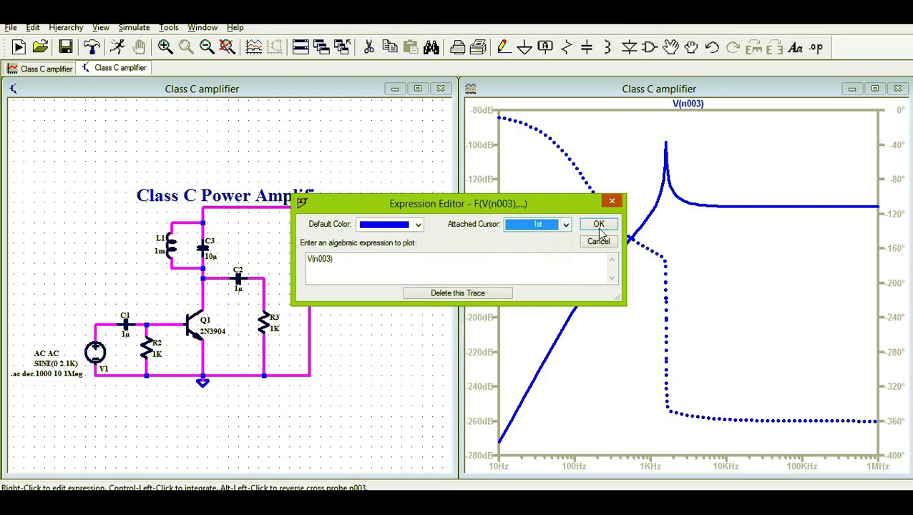
{"action": "left_click", "coordinate": [598, 224]}
{"action": "left_click_drag", "start_coordinate": [688, 206], "coordinate": [664, 214]}
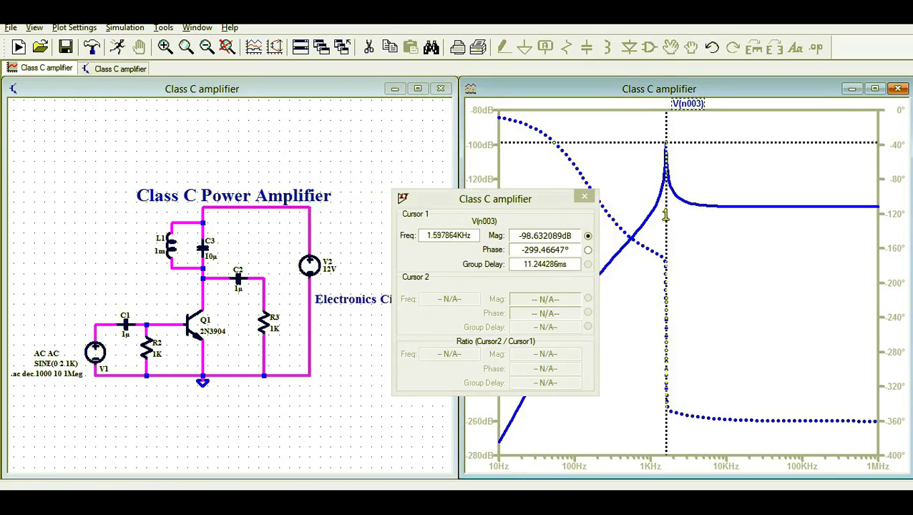
{"action": "left_click_drag", "start_coordinate": [458, 202], "coordinate": [371, 125]}
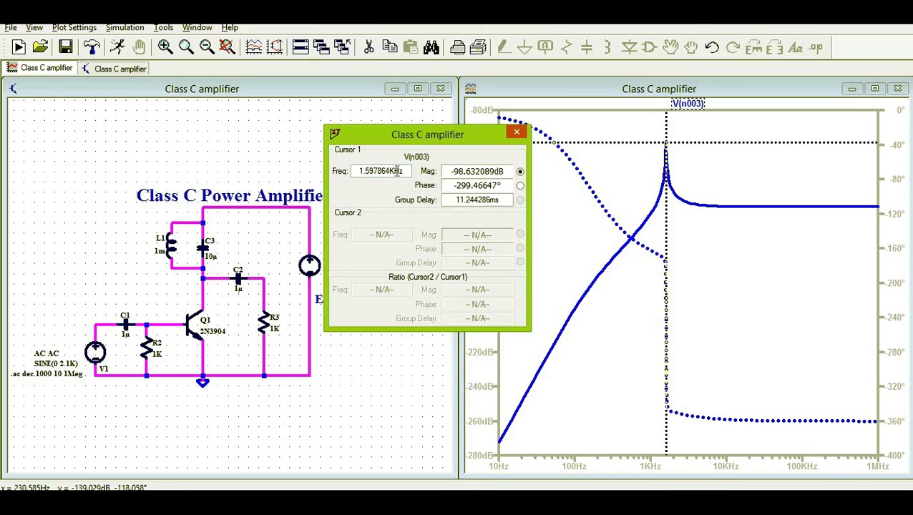
{"action": "left_click", "coordinate": [516, 134]}
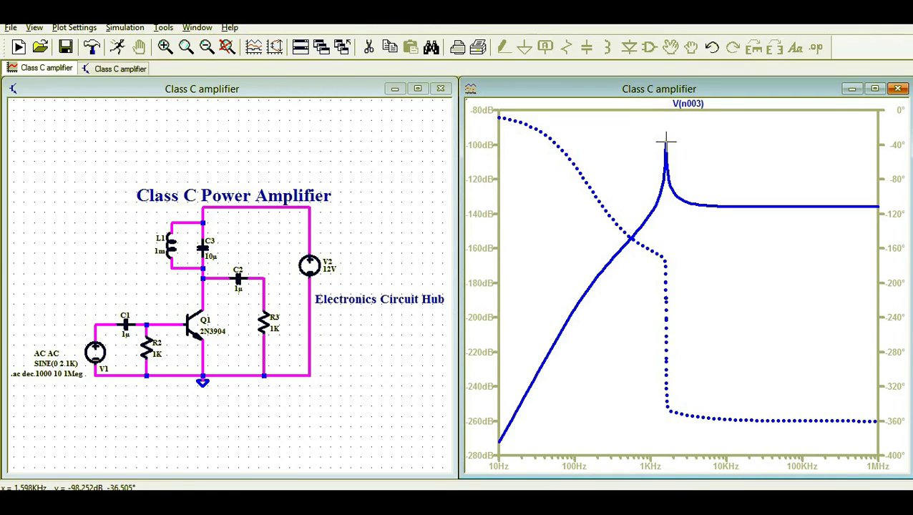
Step: Restore L1's inductance to 2.5m and re-run, bringing the peak back near 1 kHz
{"action": "right_click", "coordinate": [170, 243]}
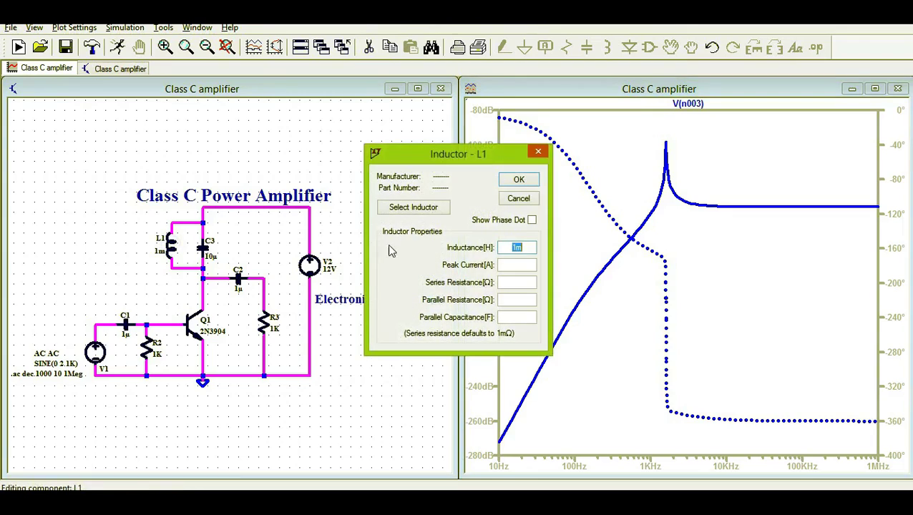
{"action": "type", "text": "2.5m"}
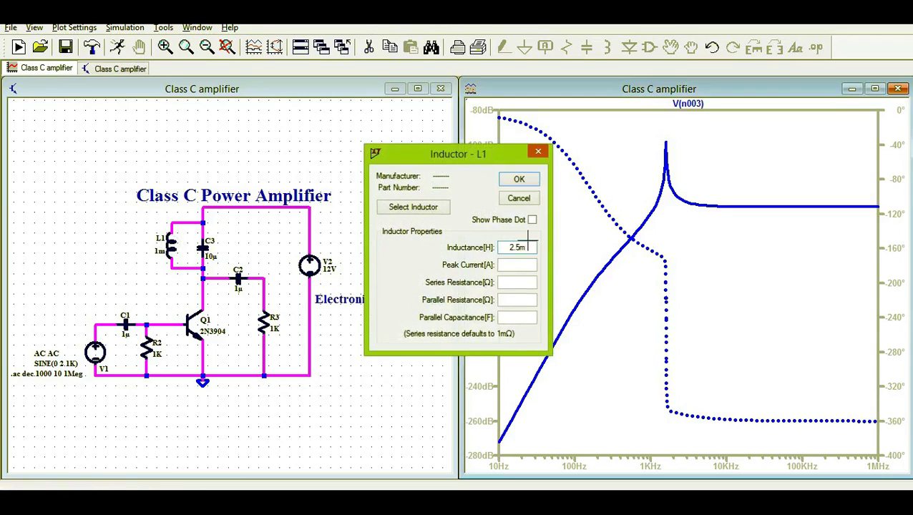
{"action": "key", "text": "Return"}
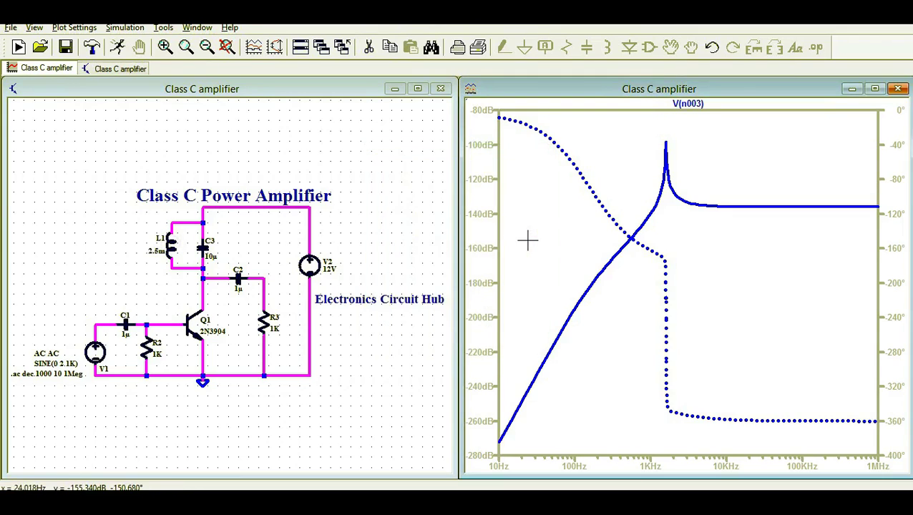
{"action": "left_click", "coordinate": [117, 47]}
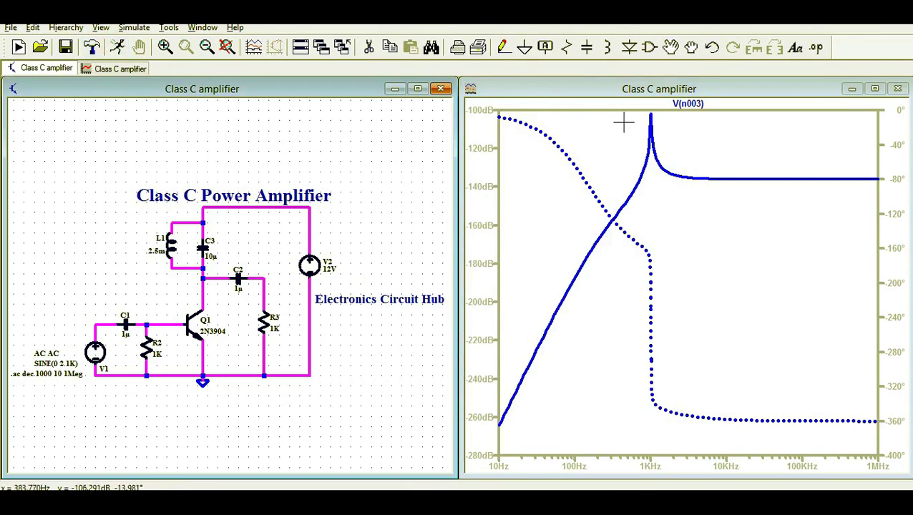